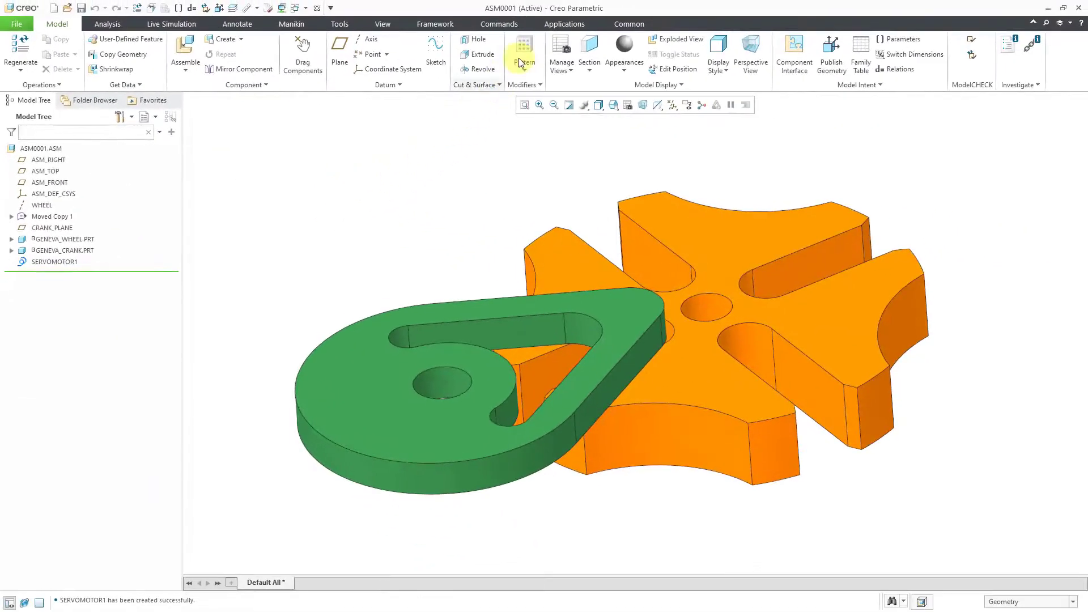
- Enter the Mechanism application and hide the GENEVA_CRANK part in the assembly
left_click(553, 22)
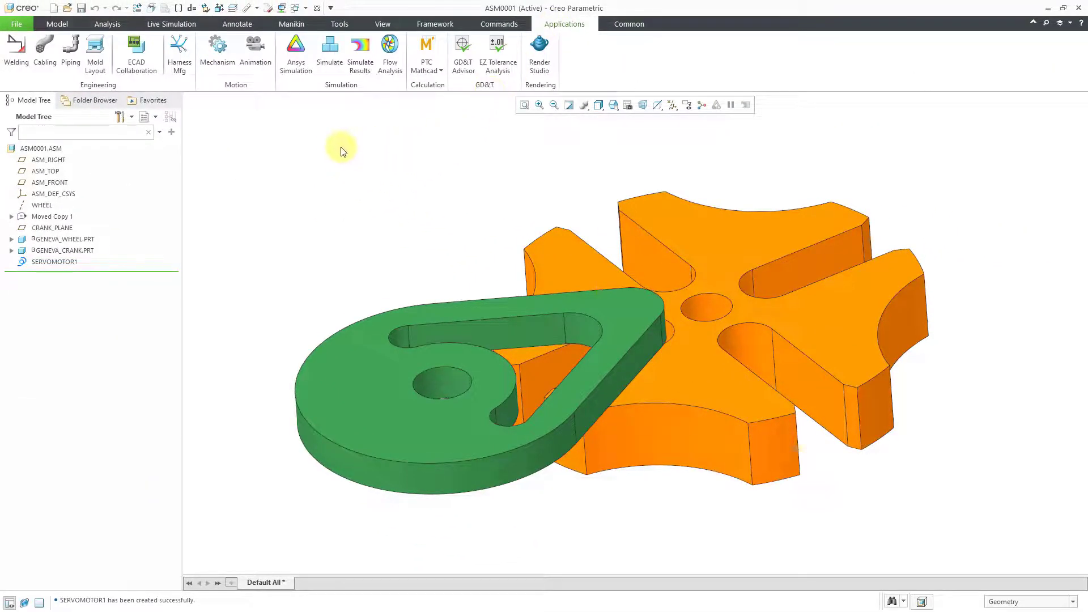
left_click(216, 58)
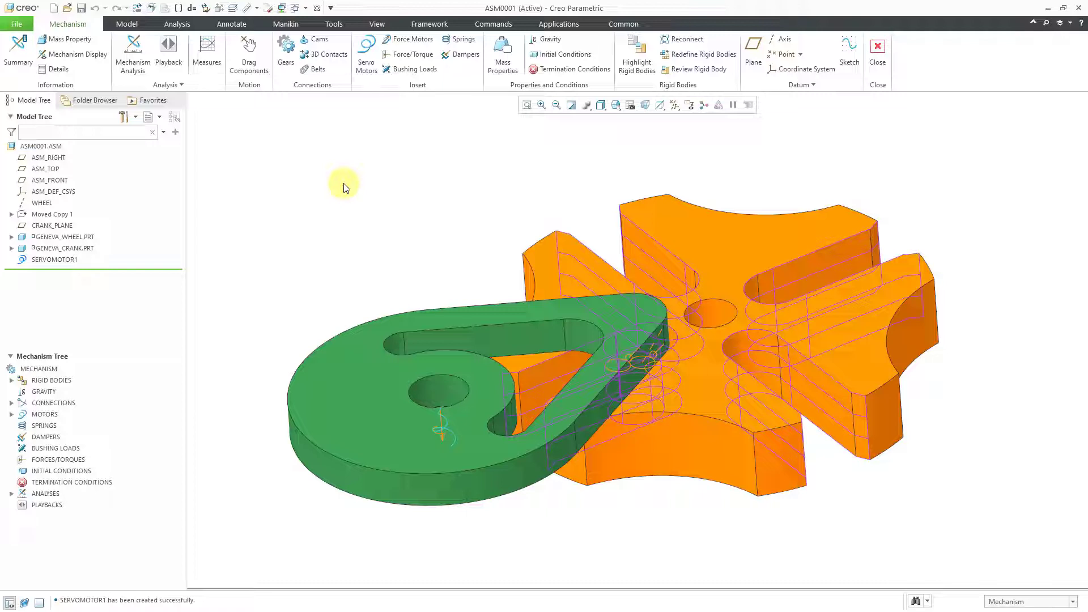
left_click(83, 251)
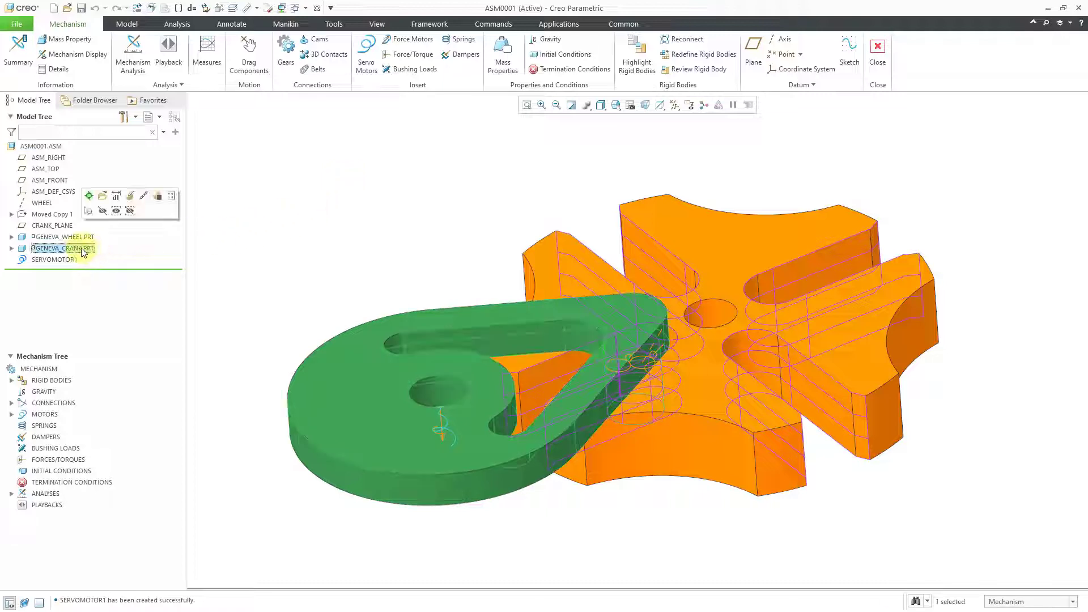
left_click(102, 196)
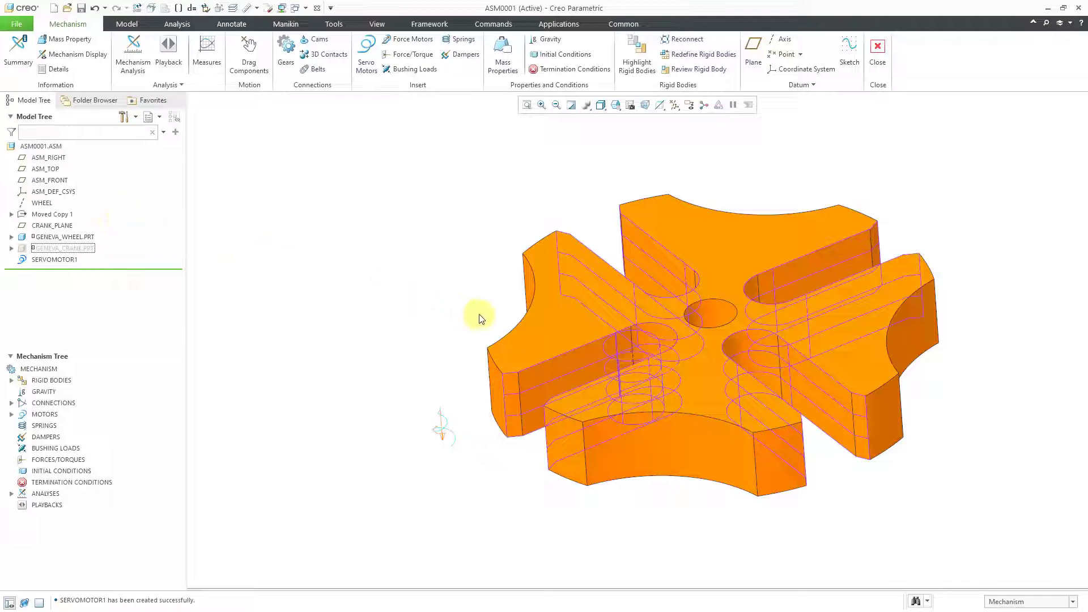
- Start a servo motor on the Geneva wheel's rotation axis, Connection_1.first_rot_axis
middle_click_drag(479, 313, 488, 290)
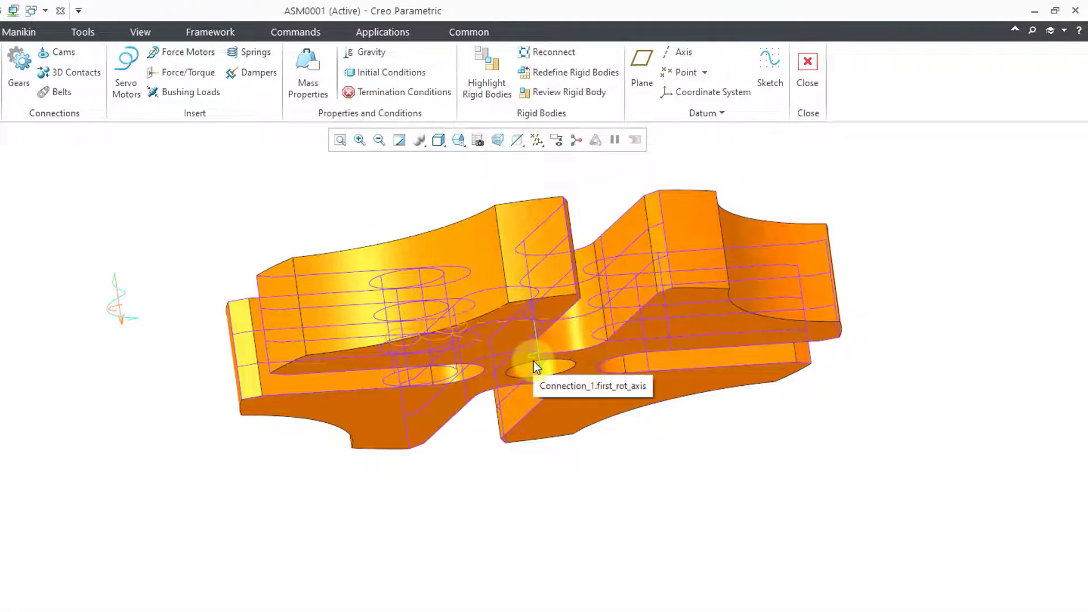
left_click(533, 362)
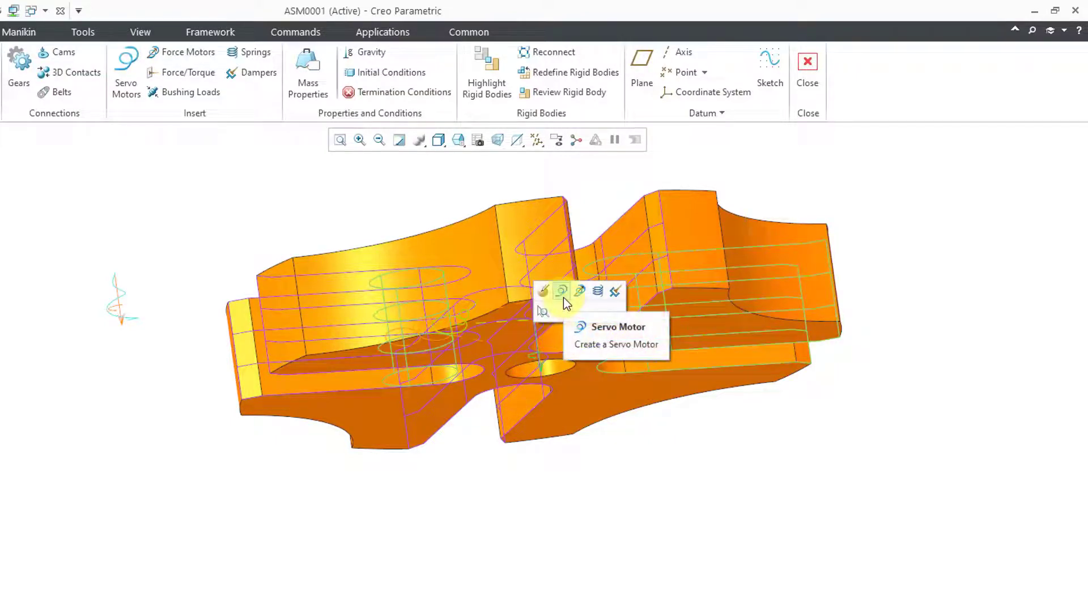
left_click(696, 226)
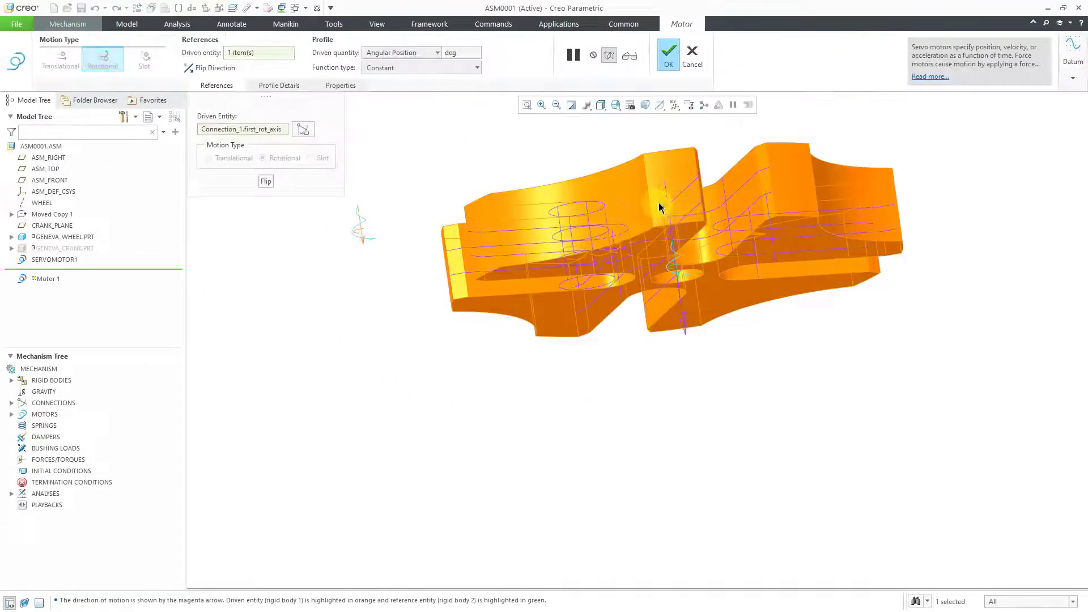
scroll(652, 238, "up", 3)
middle_click_drag(652, 239, 612, 383)
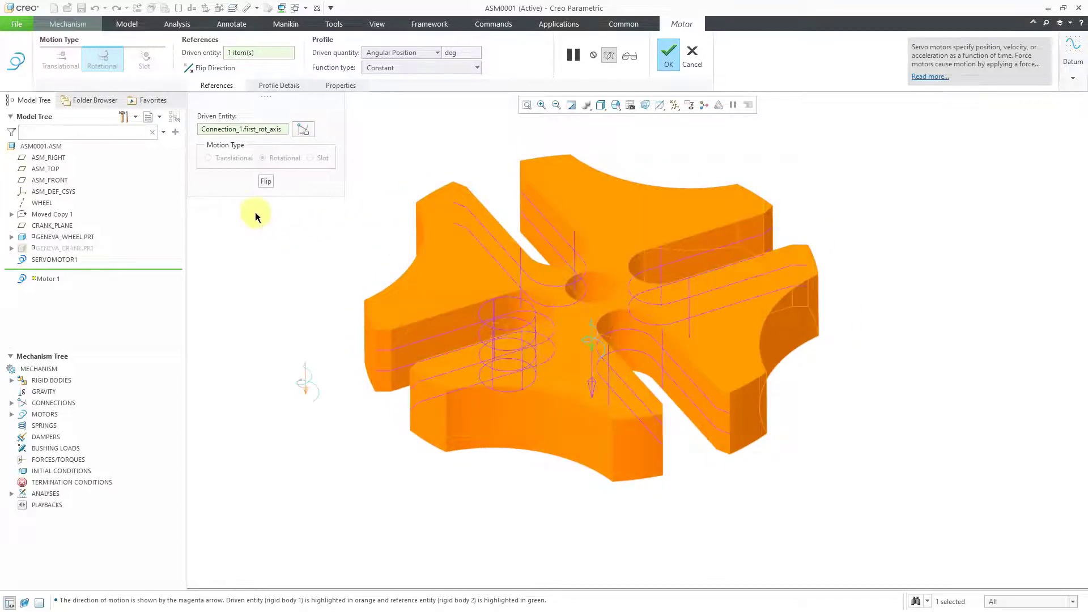
- Set the motor profile to drive Angular Position with the Cycloidal function type
left_click(269, 86)
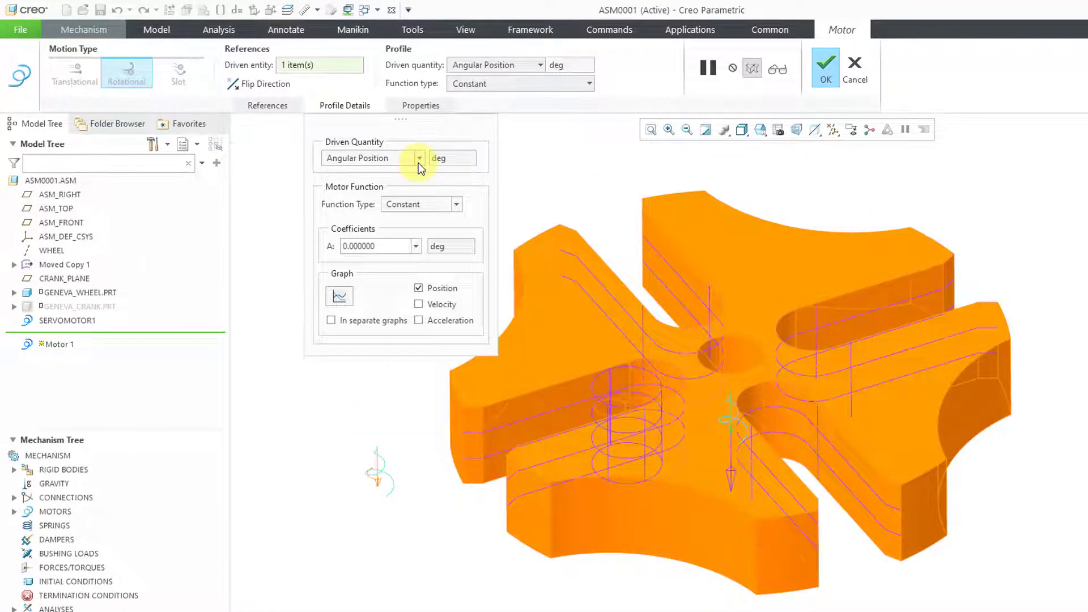
left_click(419, 160)
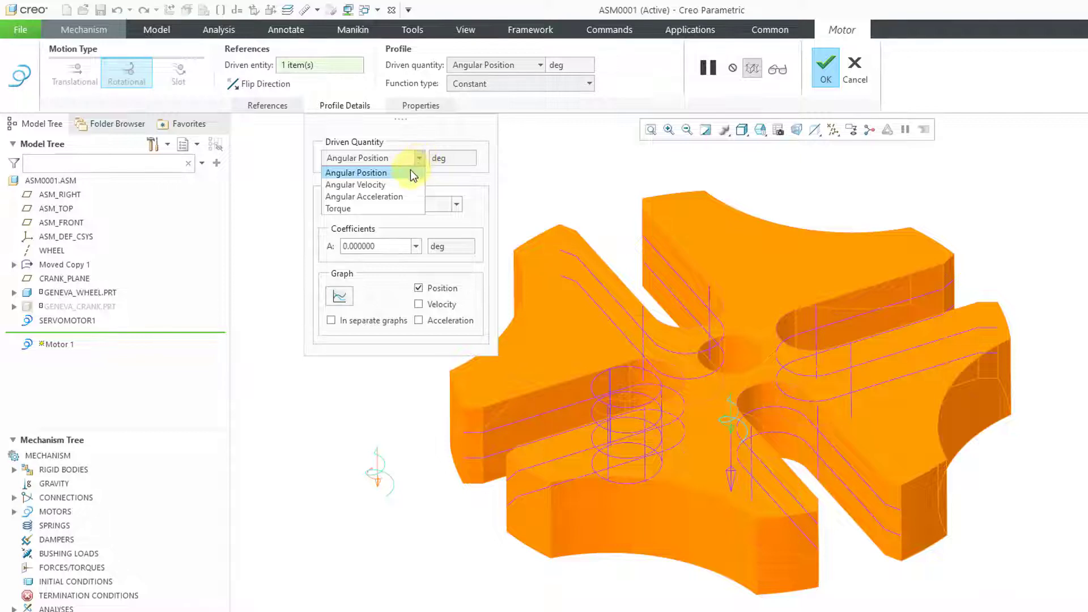
left_click(409, 169)
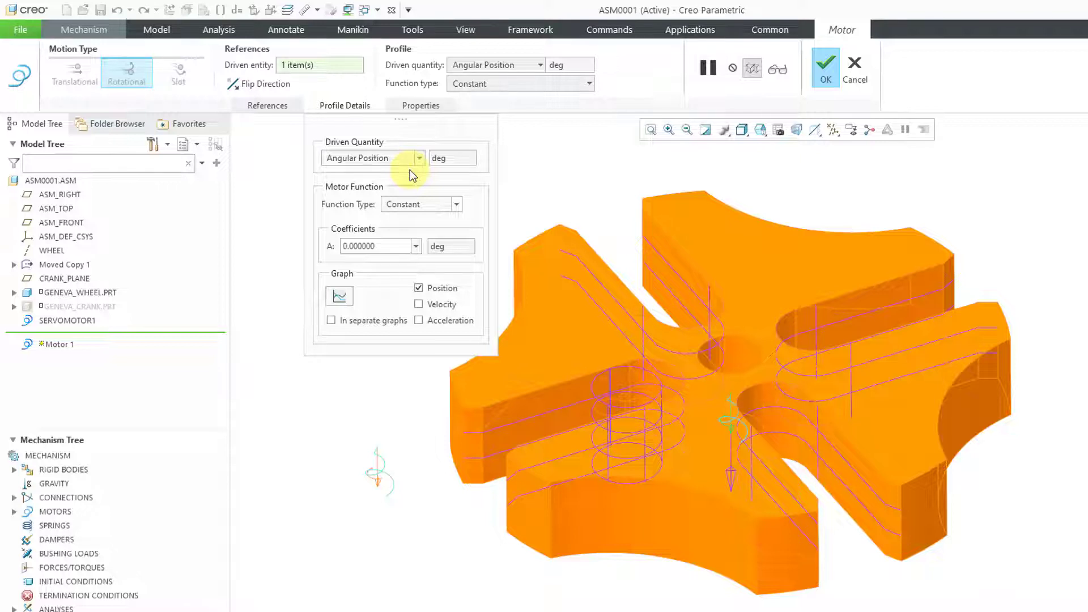
left_click(434, 209)
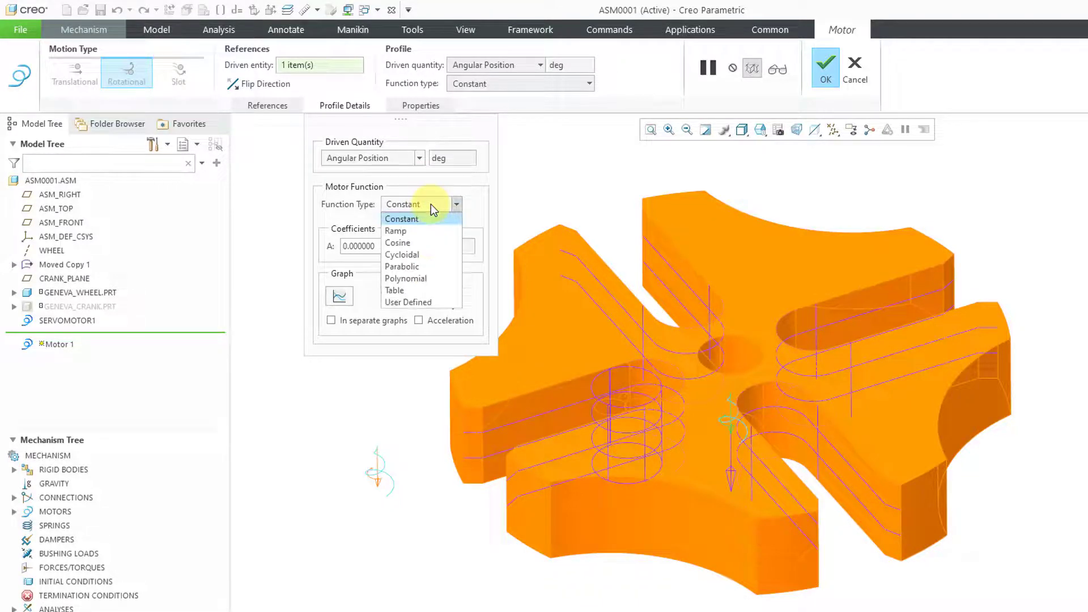
left_click(434, 258)
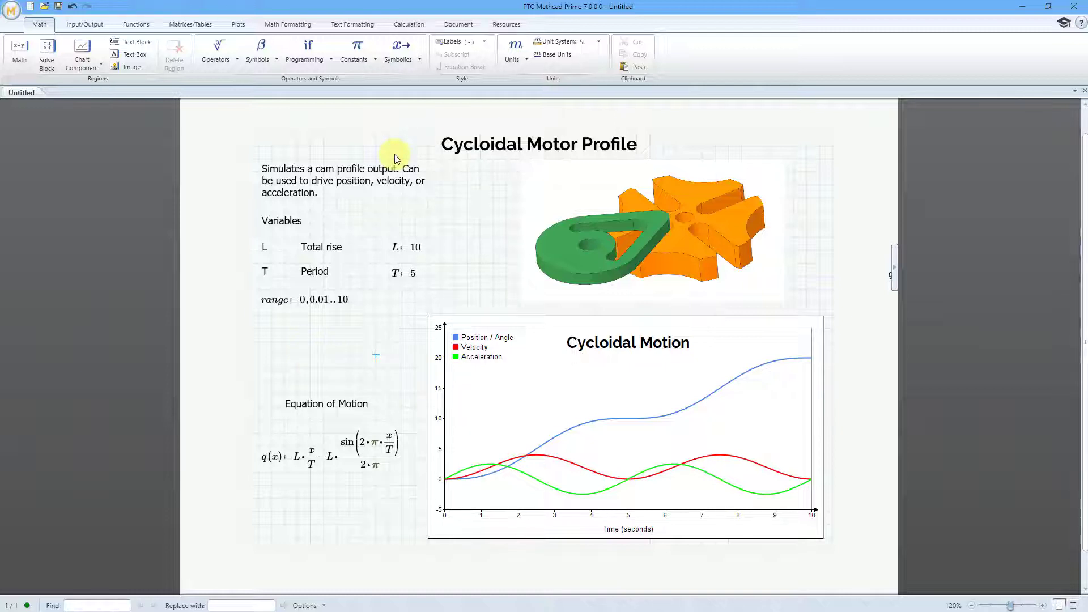
- In the Mathcad worksheet, examine the cycloidal motion chart's input equations and the prime operator used for velocity and acceleration
left_click(468, 323)
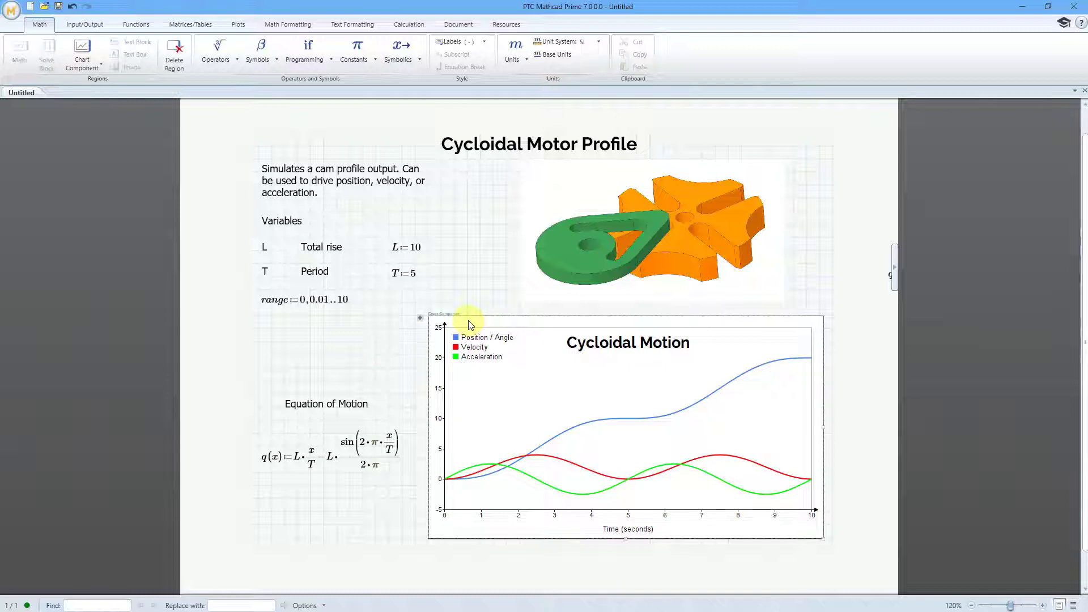
left_click(421, 323)
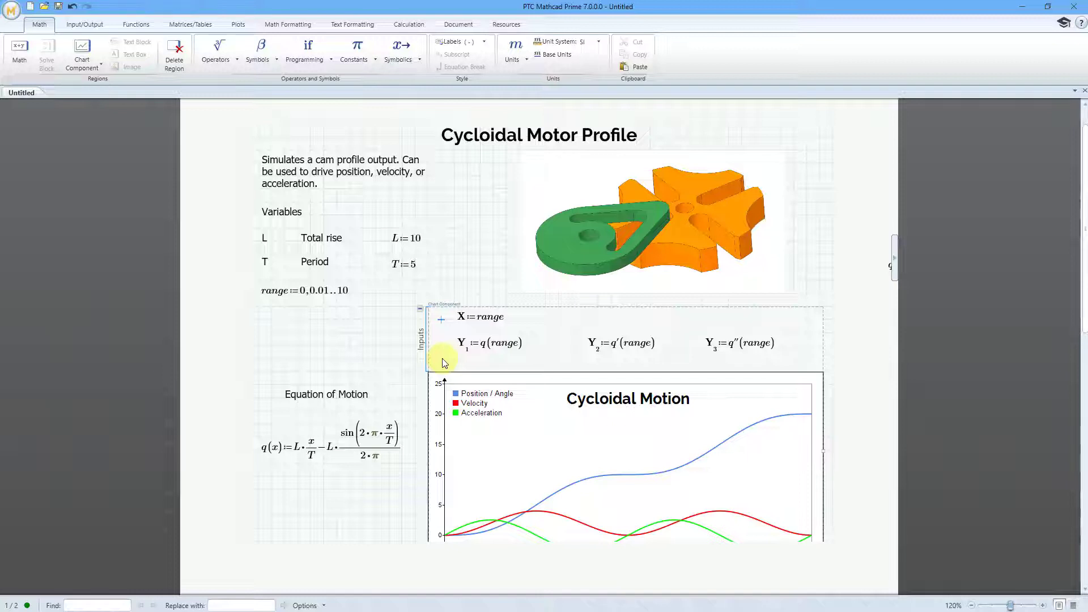
left_click(222, 59)
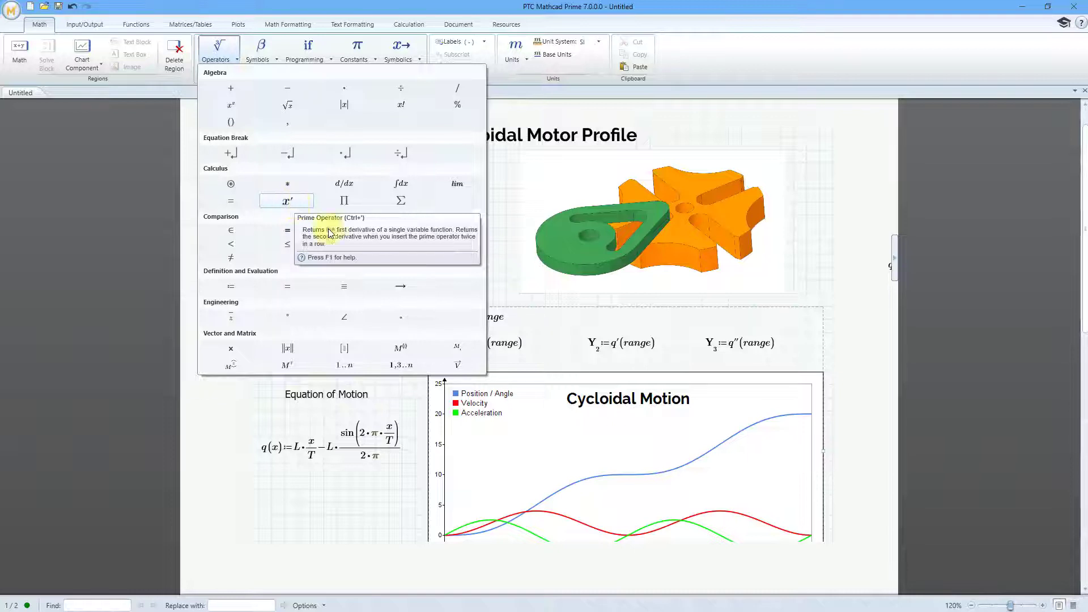
left_click(739, 359)
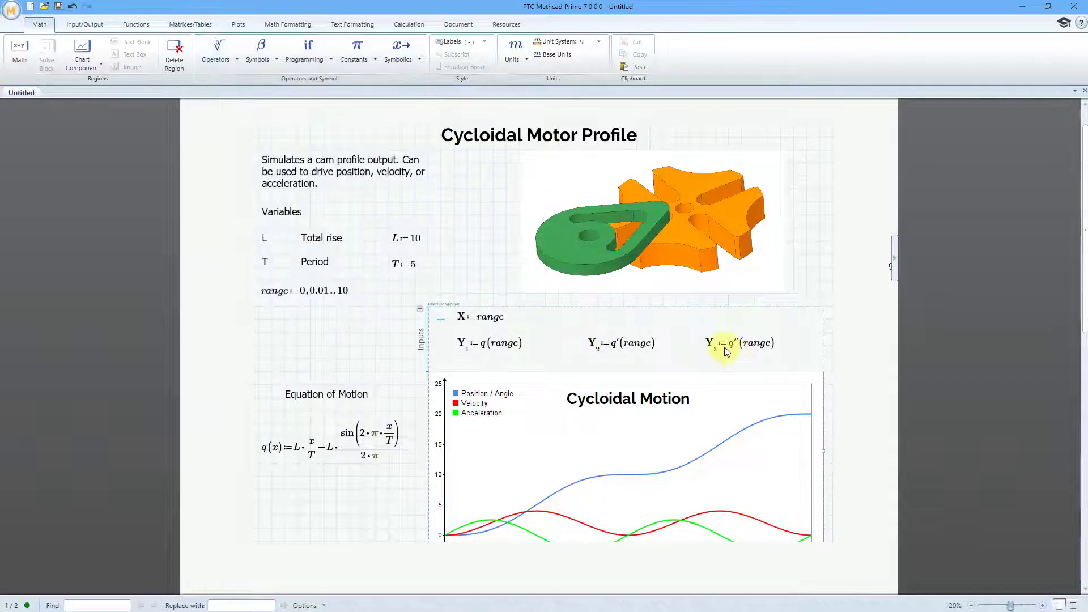
left_click(226, 59)
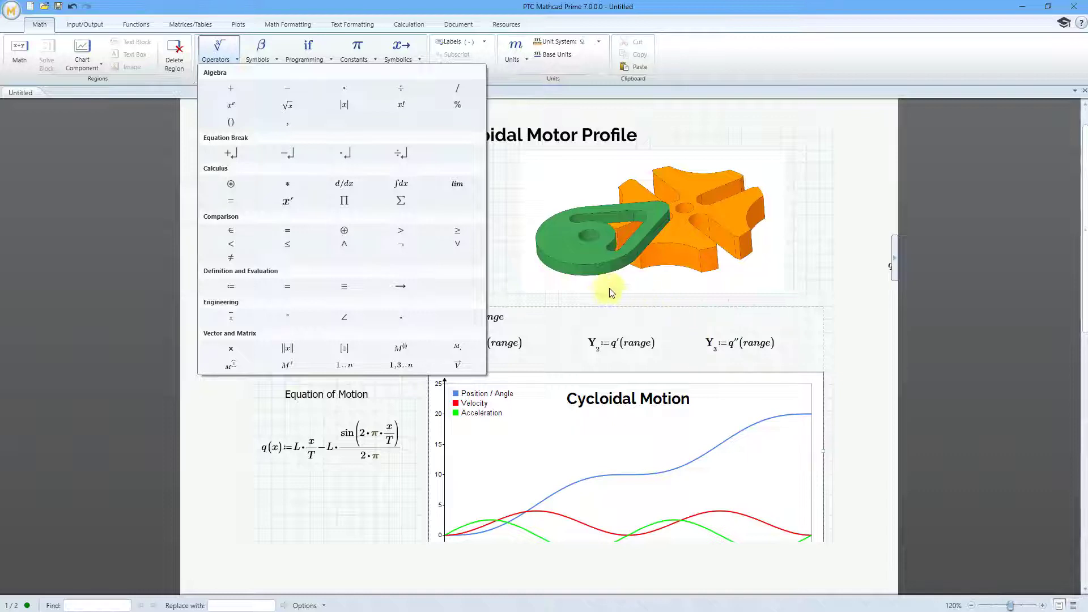
left_click(512, 299)
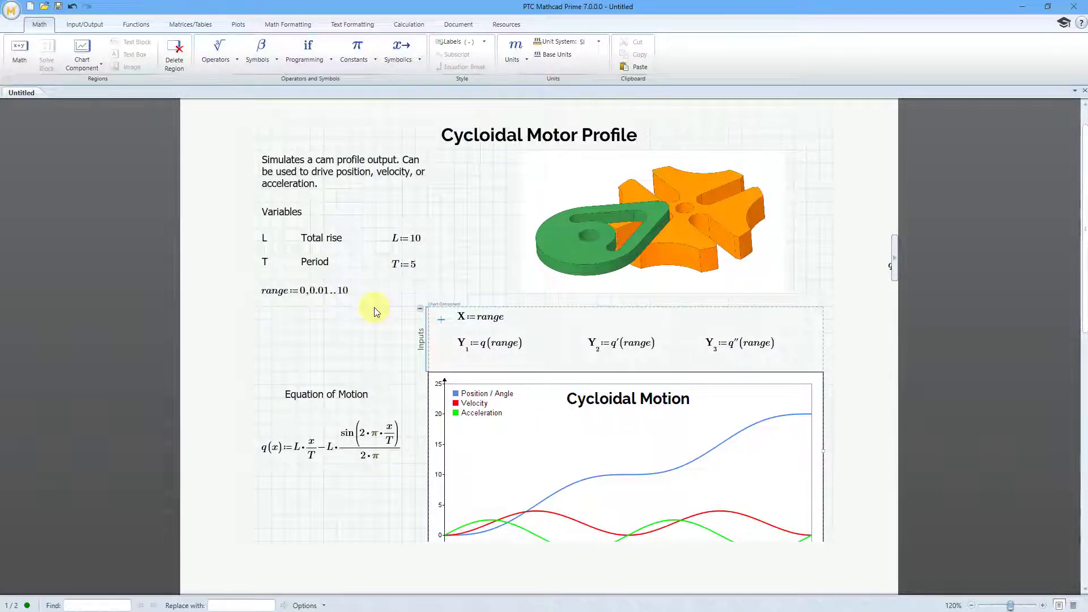
left_click(420, 313)
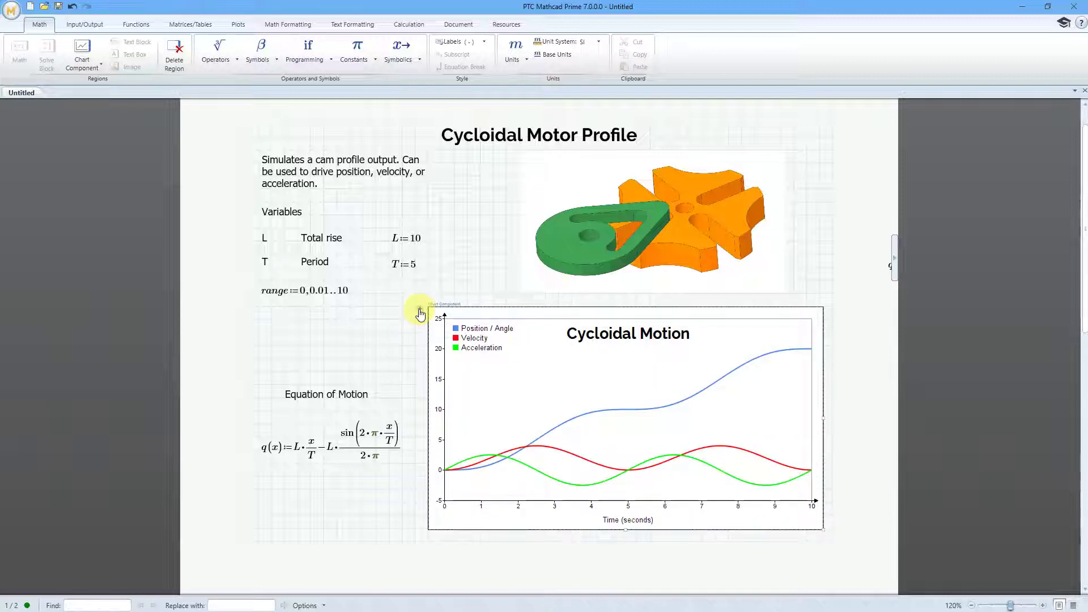
left_click(376, 346)
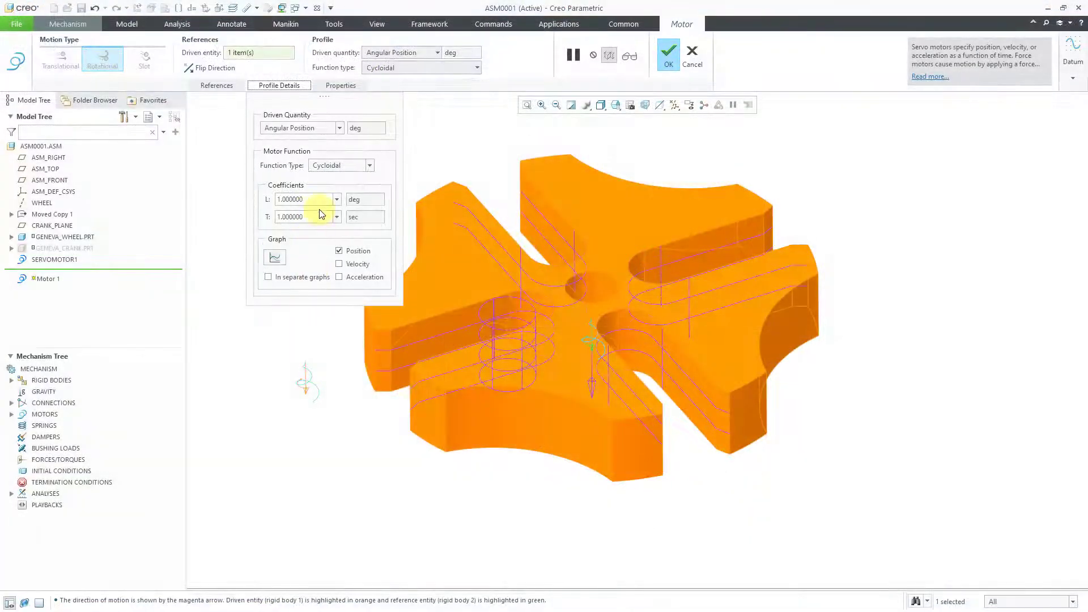
- Set the cycloidal coefficients to L = 90 deg and T = 4 sec and graph the motor's position
double_click(320, 201)
type("90")
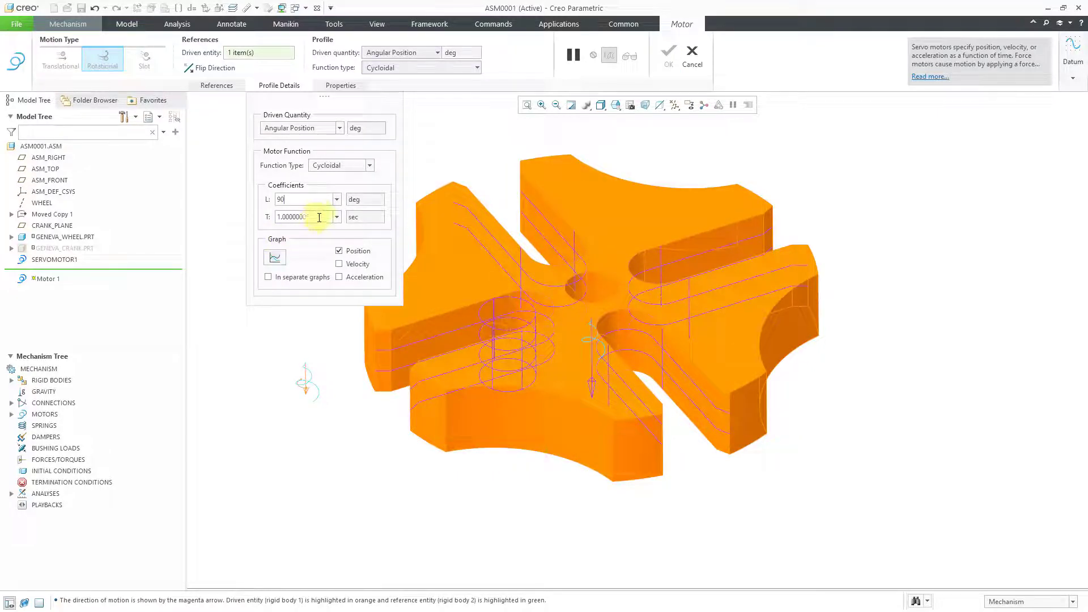
double_click(320, 218)
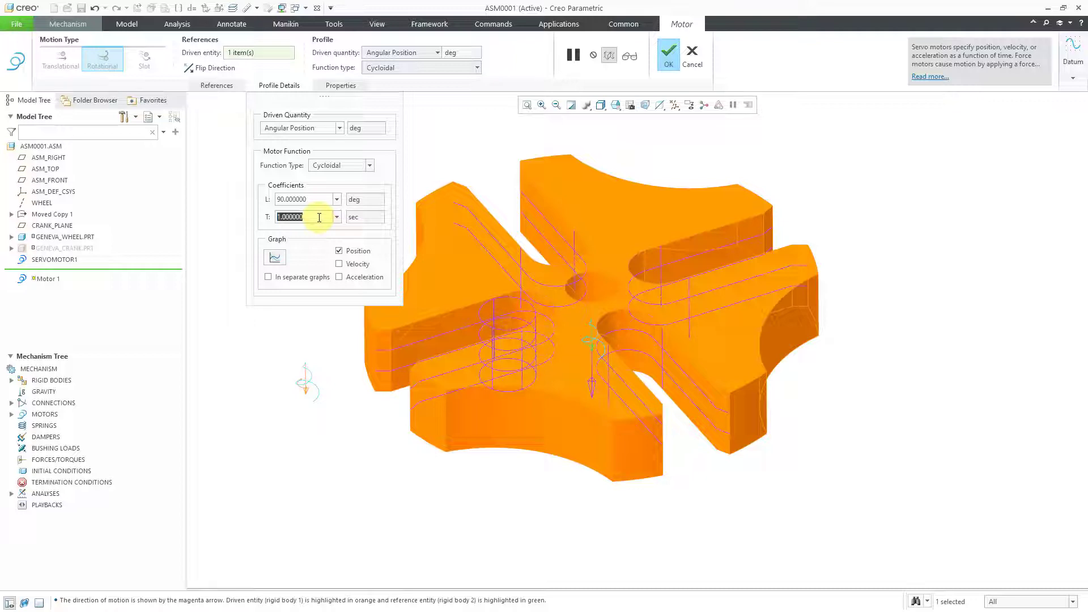
type("4")
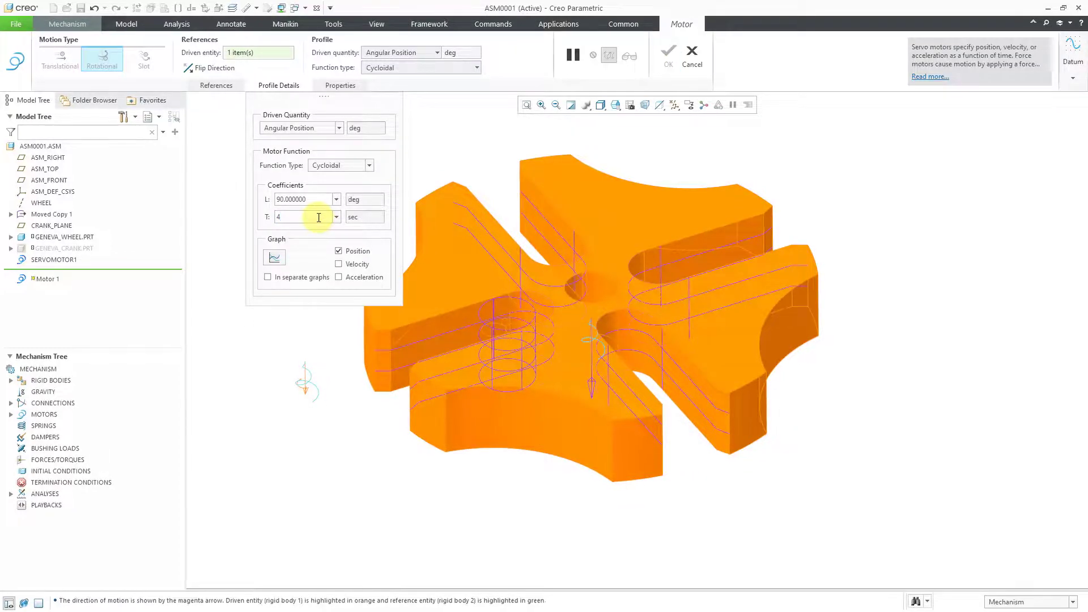
left_click(103, 312)
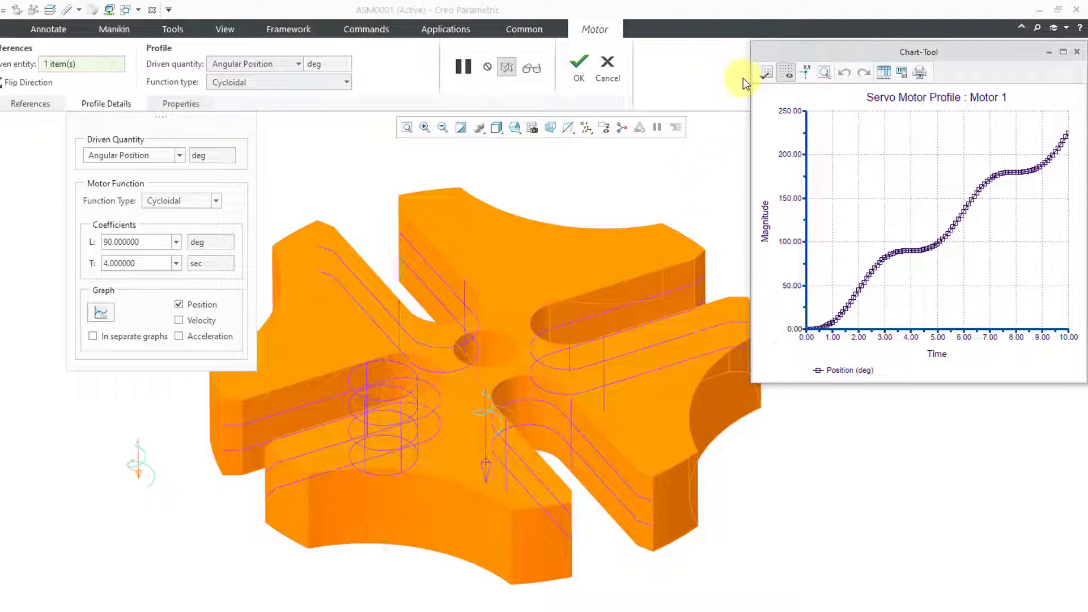
left_click(765, 74)
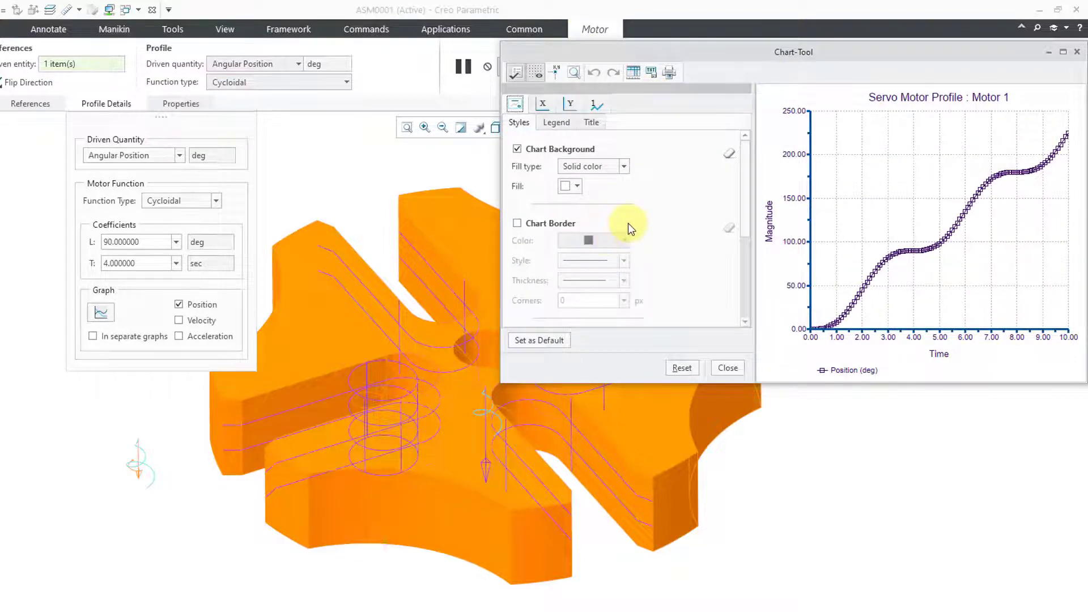
left_click(517, 77)
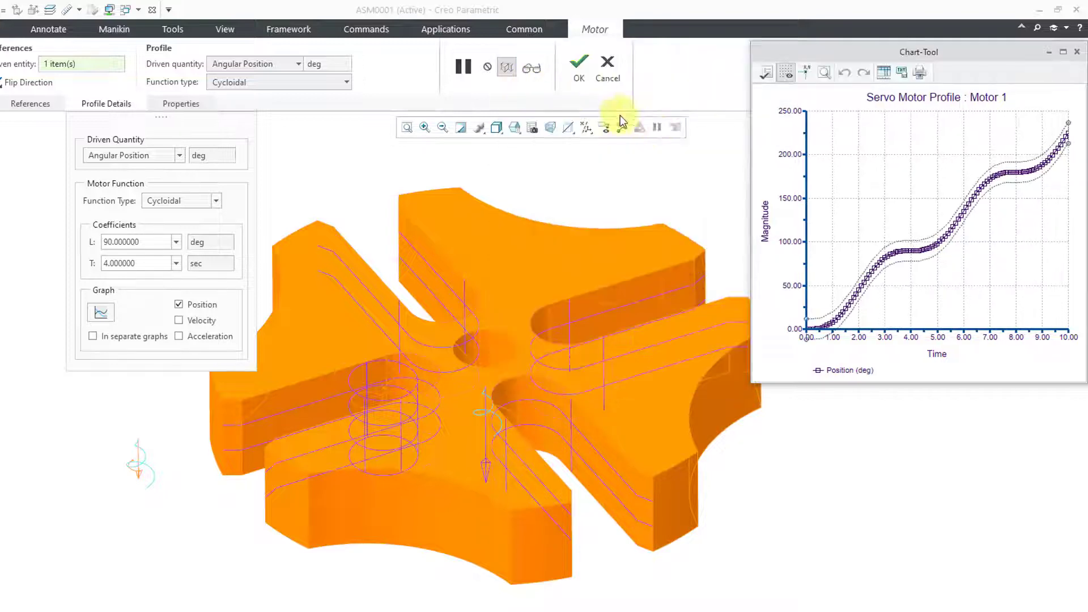
left_click(768, 176)
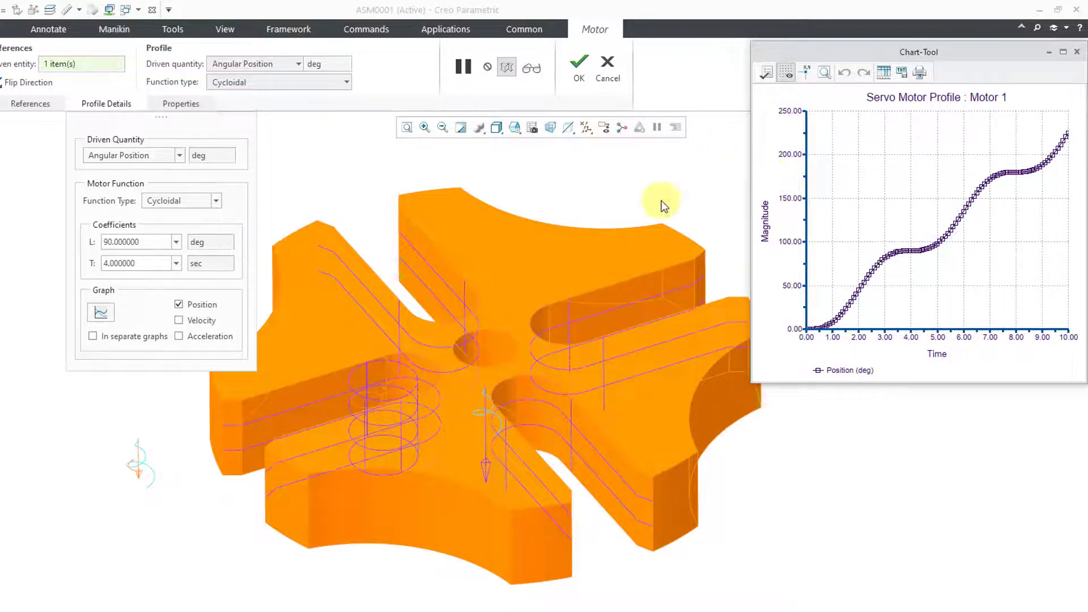
- Add the velocity and acceleration curves to the motor profile graph and finish creating the motor
left_click(179, 321)
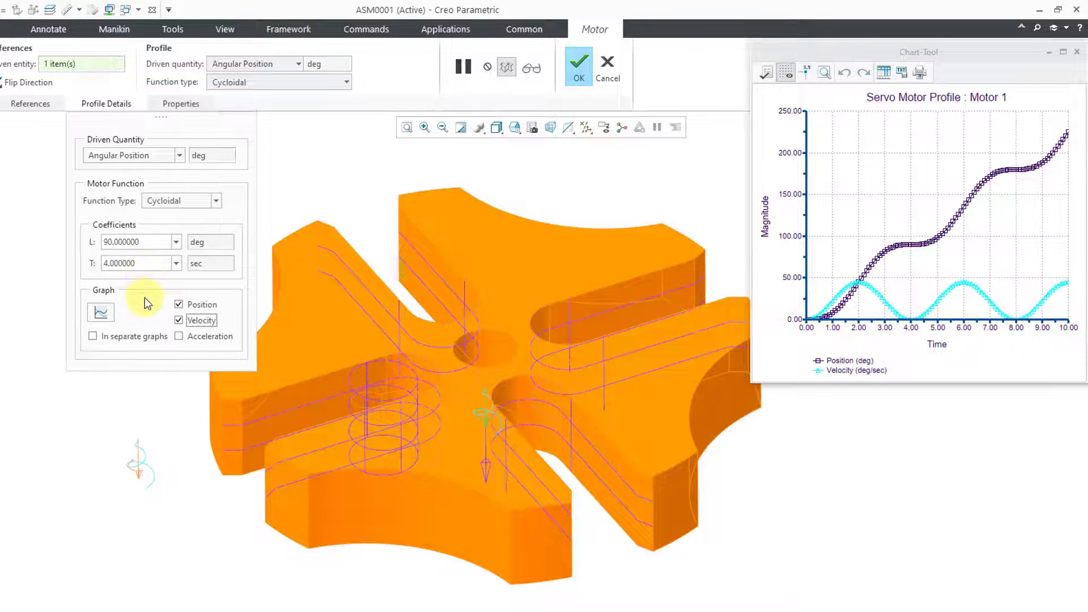
left_click(179, 337)
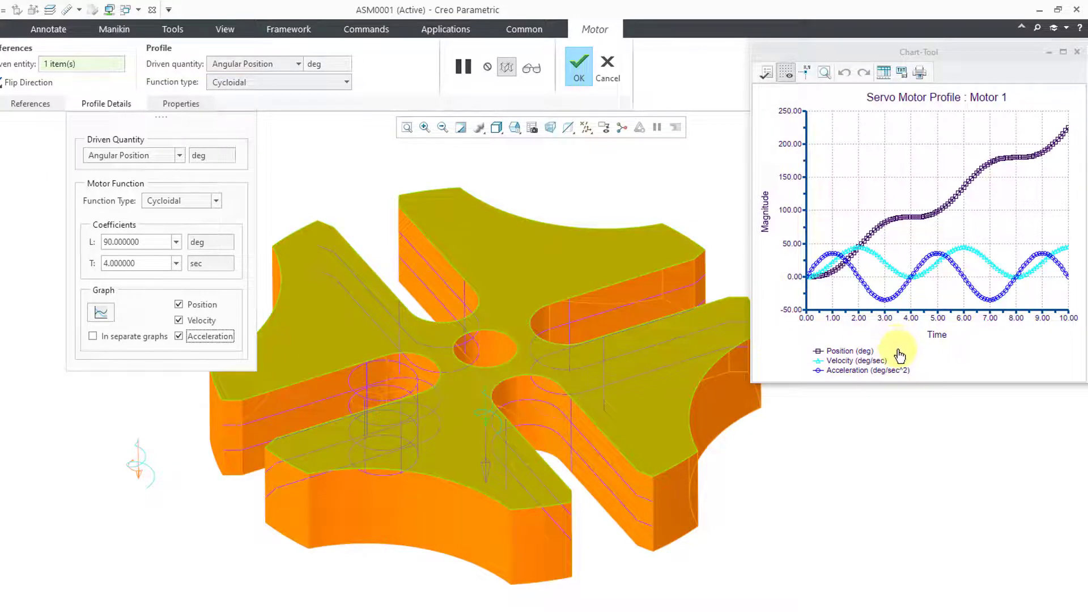
left_click(679, 196)
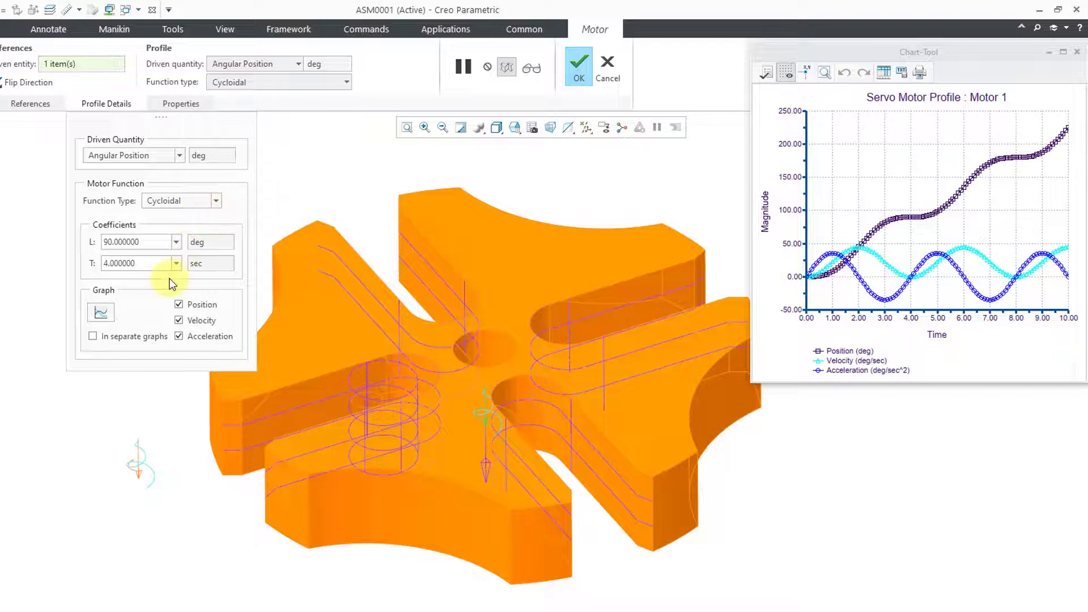
left_click(333, 133)
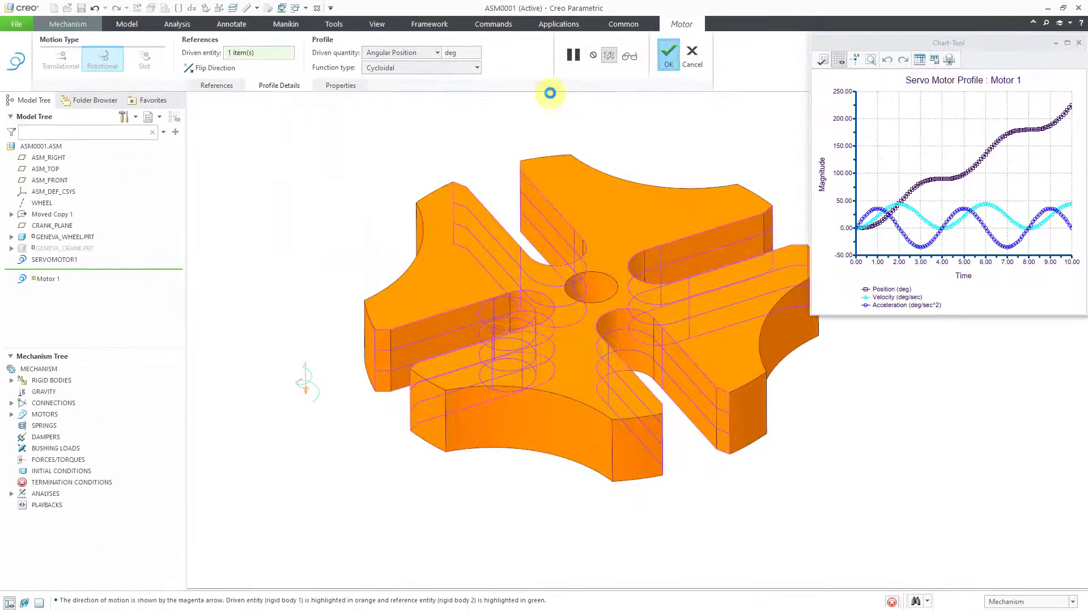
middle_click(466, 109)
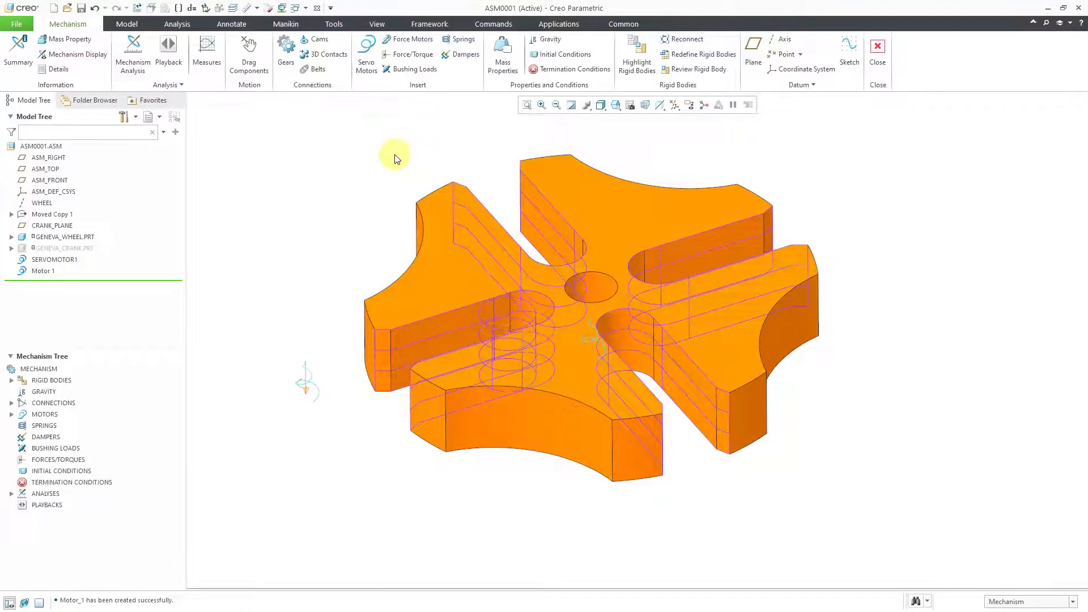